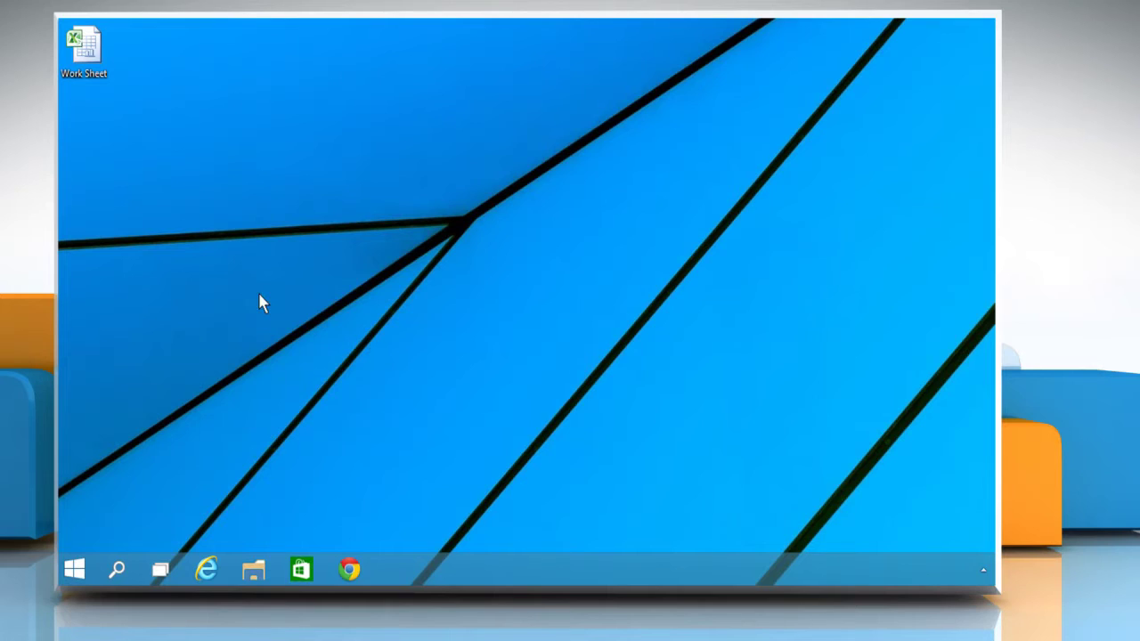
Step: Launch Google Chrome from its tile in the Windows 10 Start menu
{"action": "left_click", "coordinate": [76, 566]}
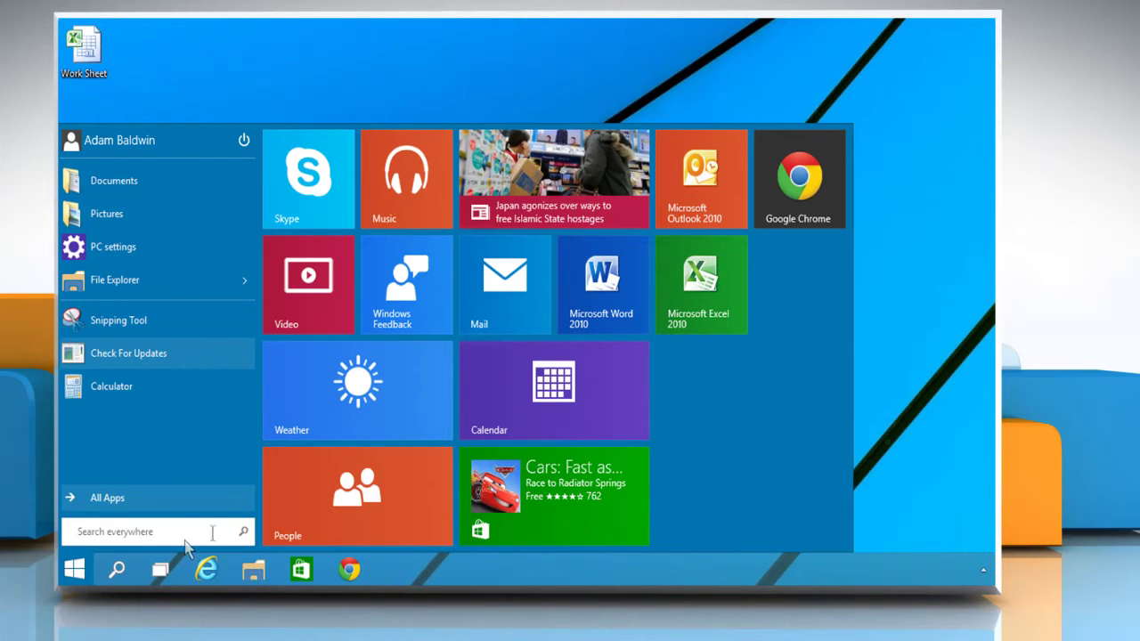
{"action": "left_click", "coordinate": [735, 365]}
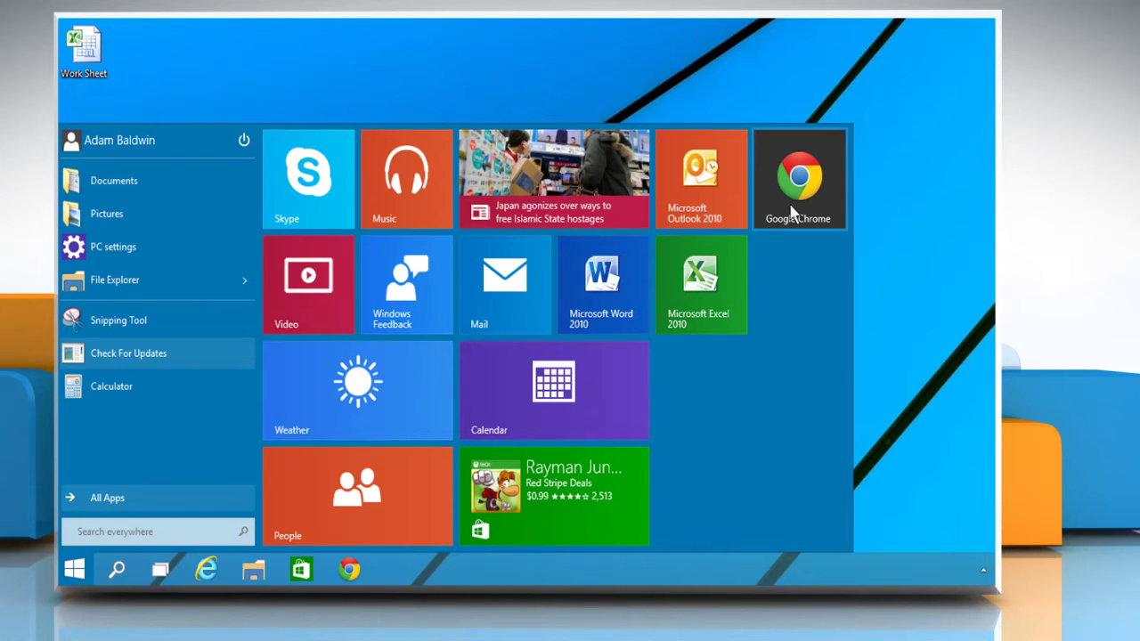
{"action": "left_click", "coordinate": [792, 212]}
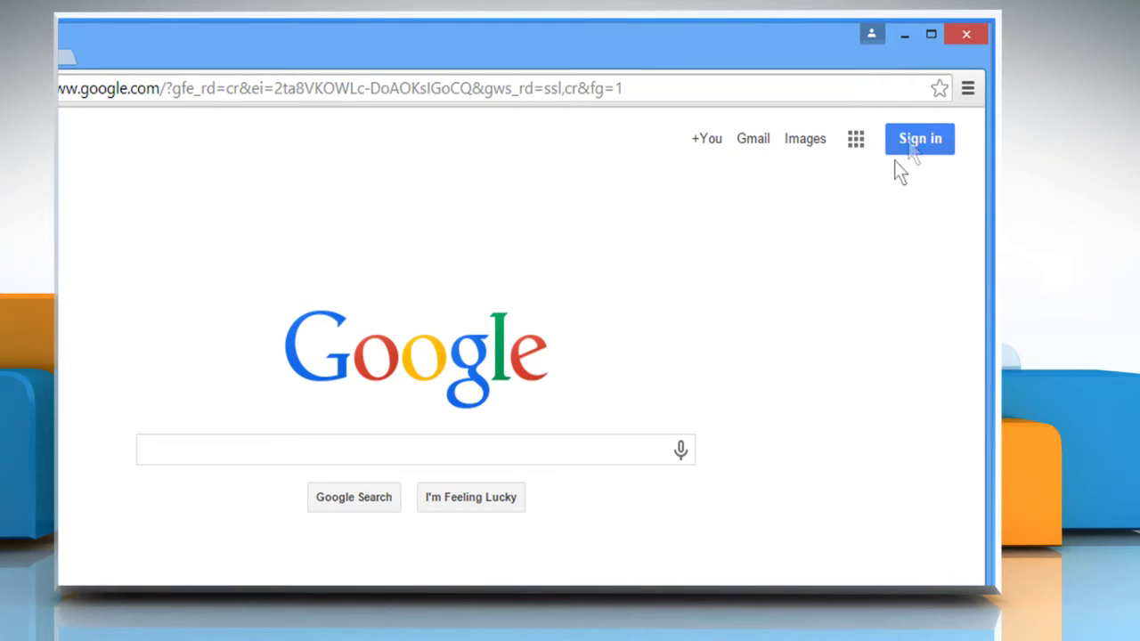
{"action": "left_click", "coordinate": [967, 89]}
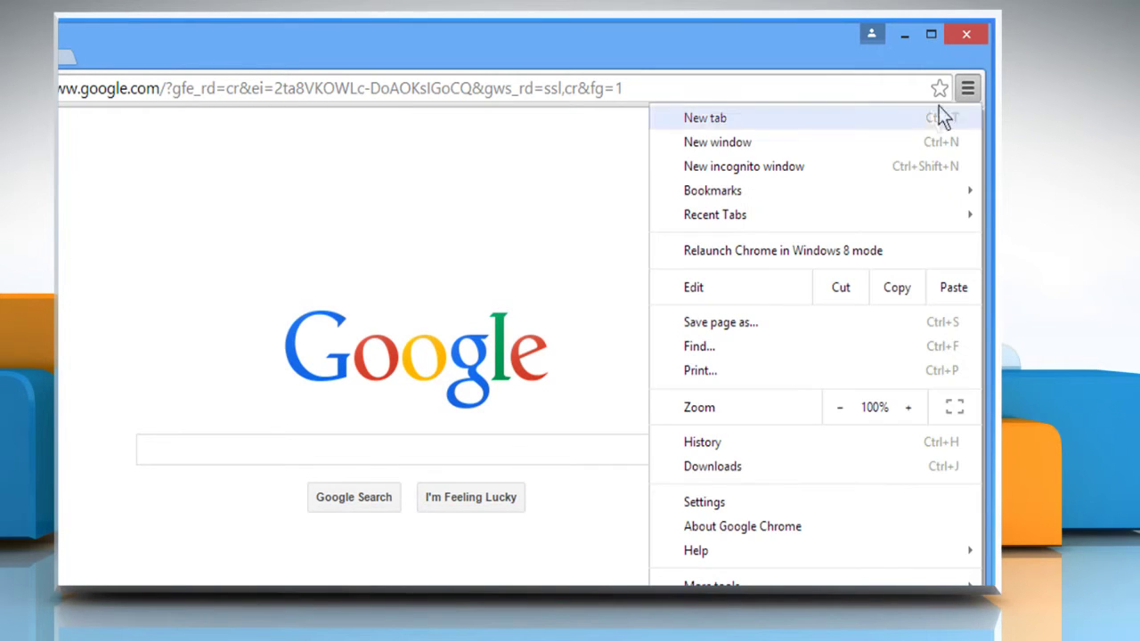
{"action": "left_click", "coordinate": [763, 169]}
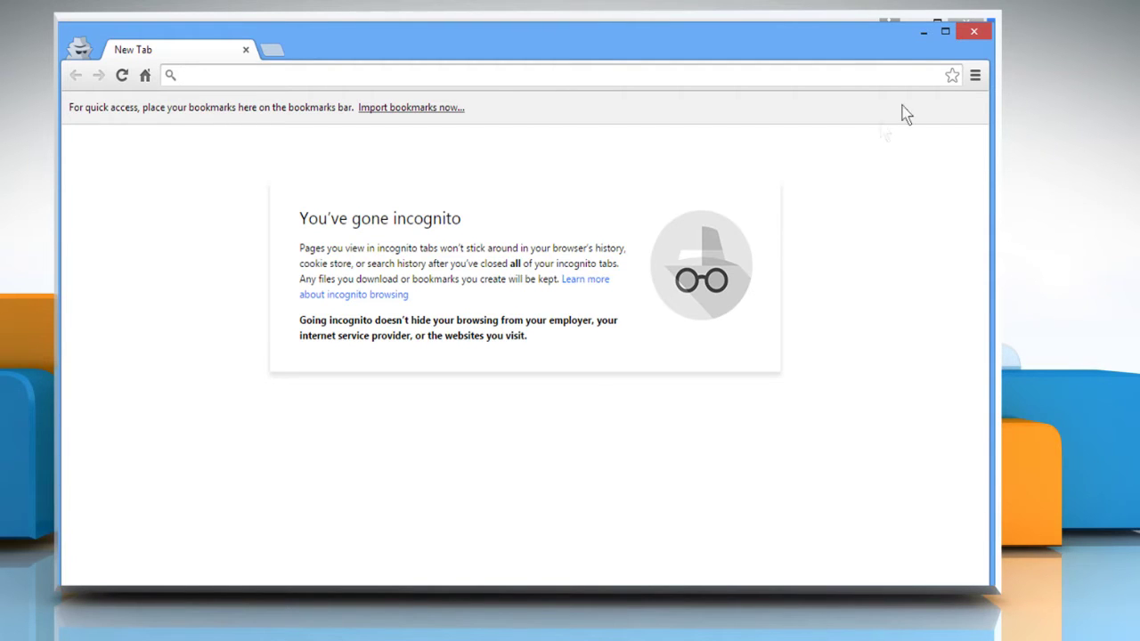
{"action": "left_click", "coordinate": [976, 44]}
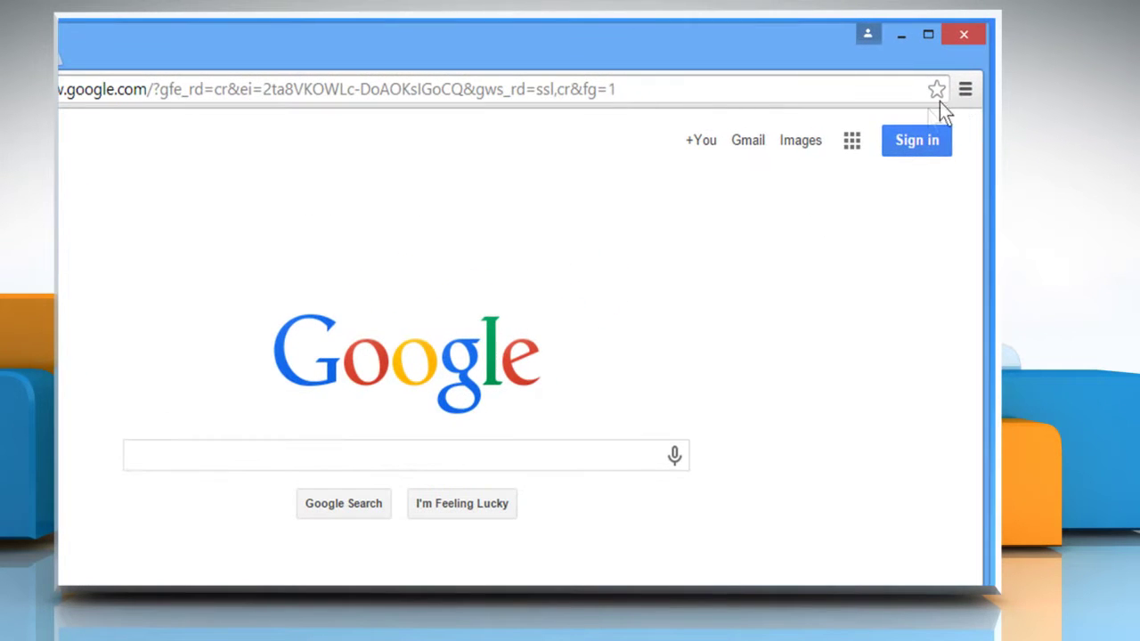
Step: Open Chrome Settings and expand the advanced settings down to the Privacy section
{"action": "left_click", "coordinate": [965, 90]}
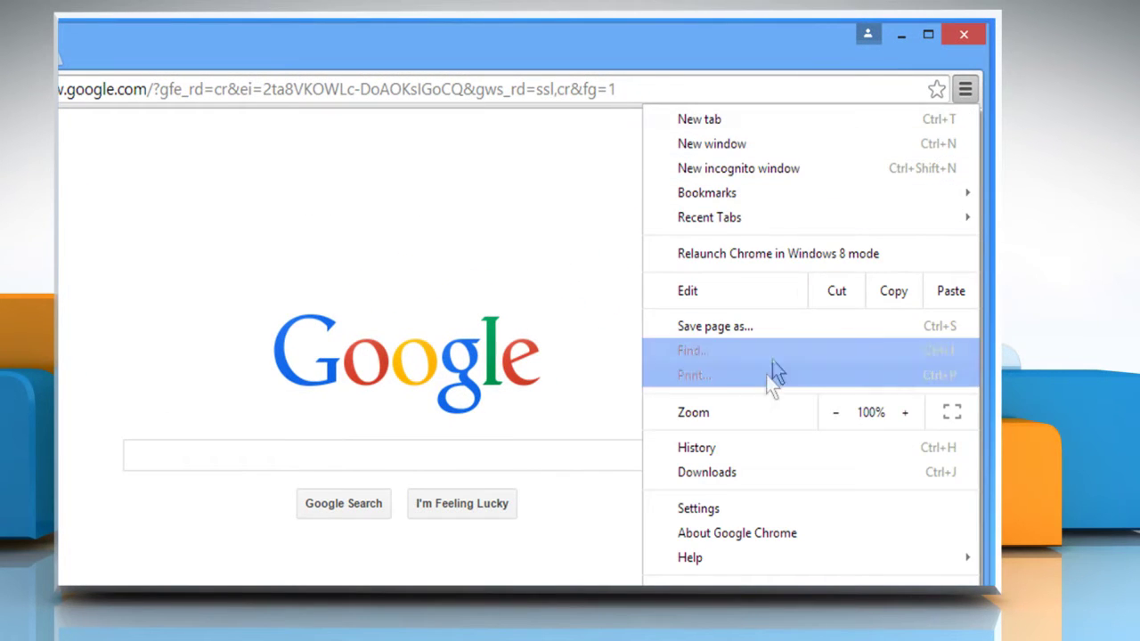
{"action": "left_click", "coordinate": [722, 511]}
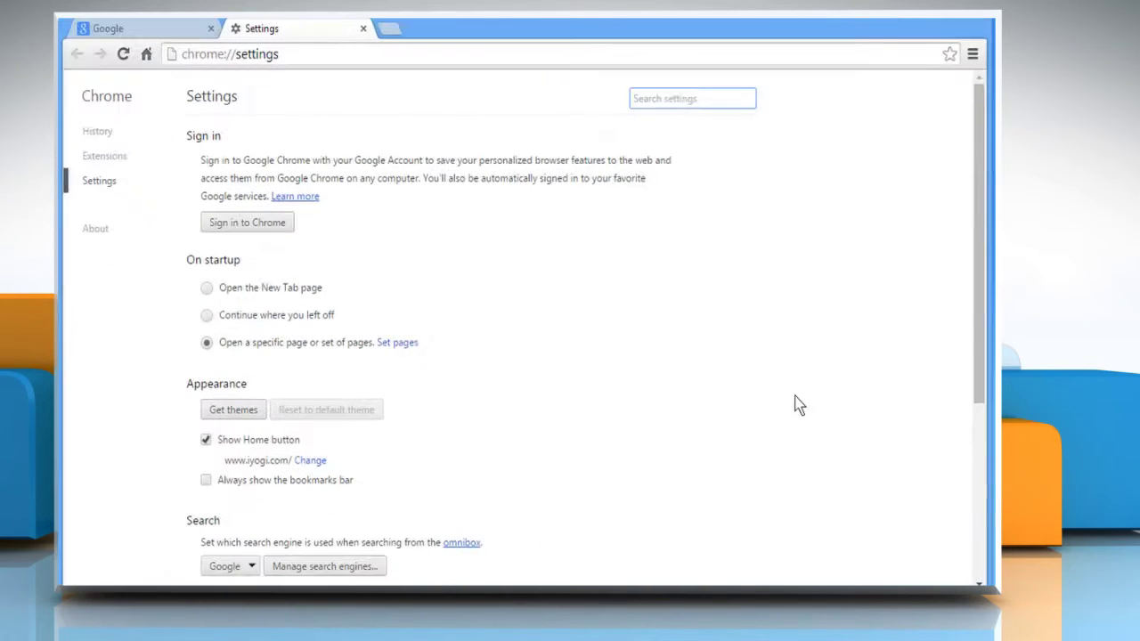
{"action": "scroll", "coordinate": [971, 318], "scroll_direction": "down", "scroll_amount": 5}
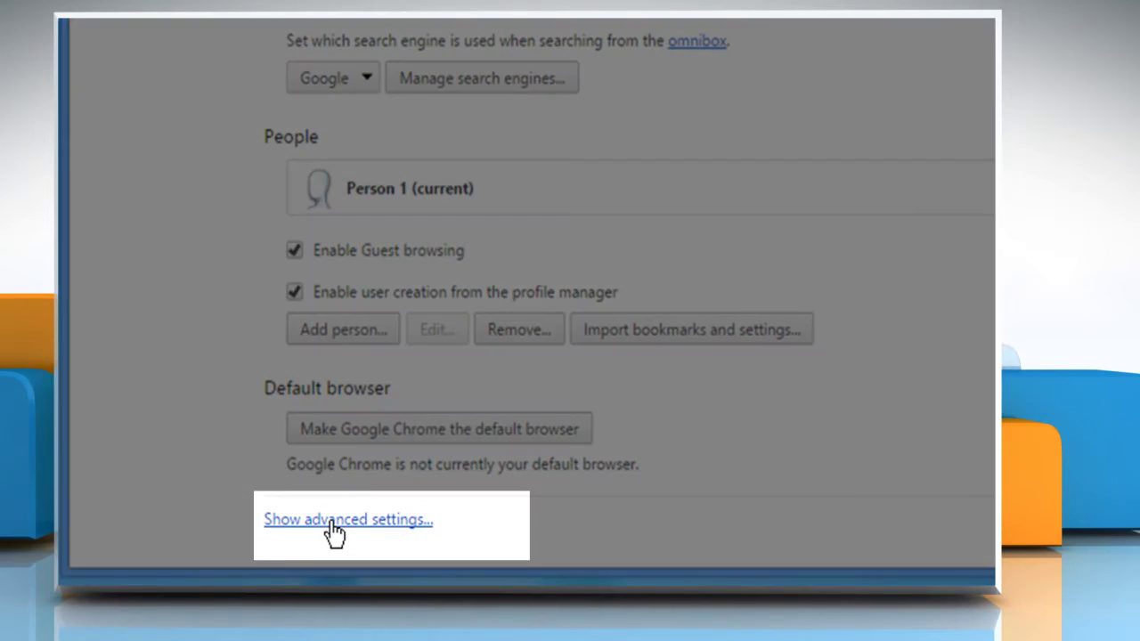
{"action": "left_click", "coordinate": [333, 527]}
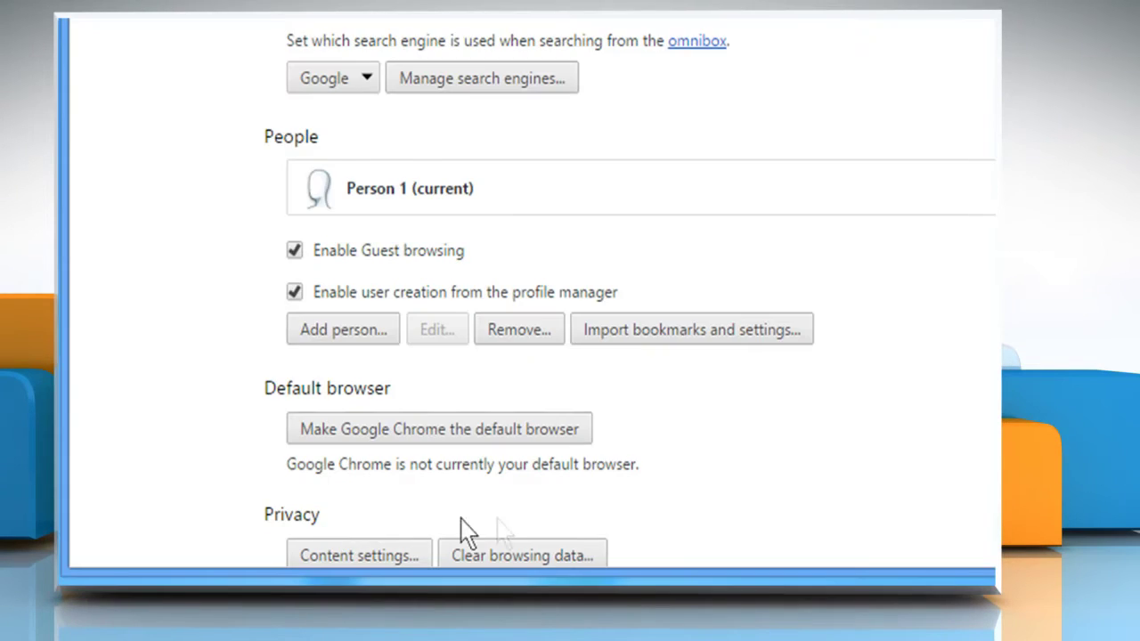
{"action": "left_click_drag", "start_coordinate": [974, 237], "coordinate": [970, 345]}
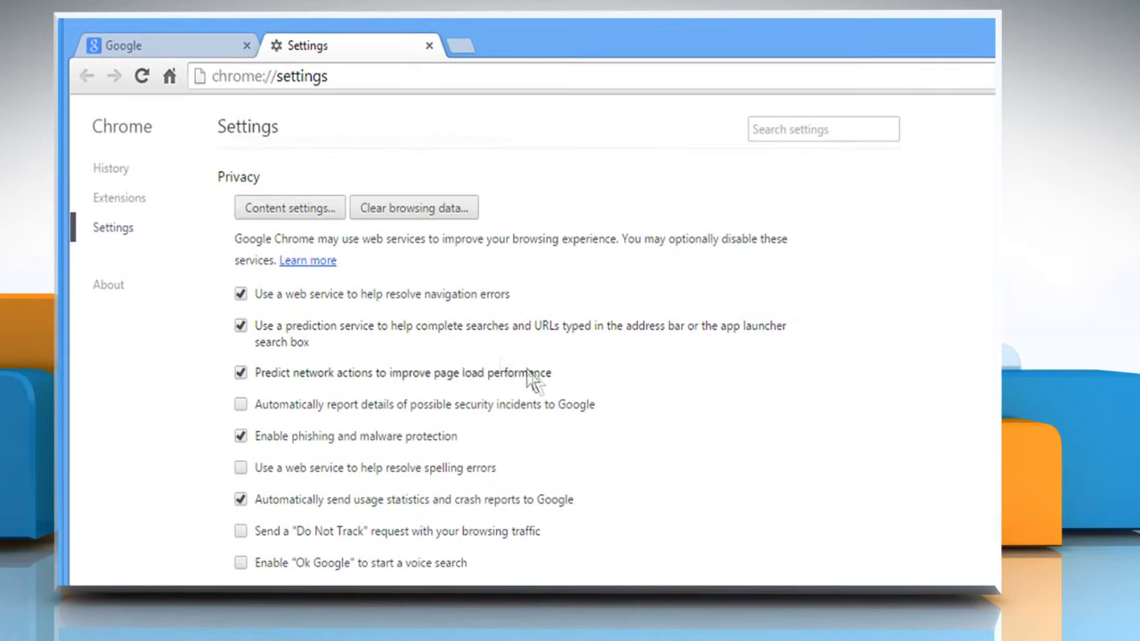
Step: Turn off prediction services and usage statistics, and confirm enabling Do Not Track
{"action": "left_click", "coordinate": [241, 326]}
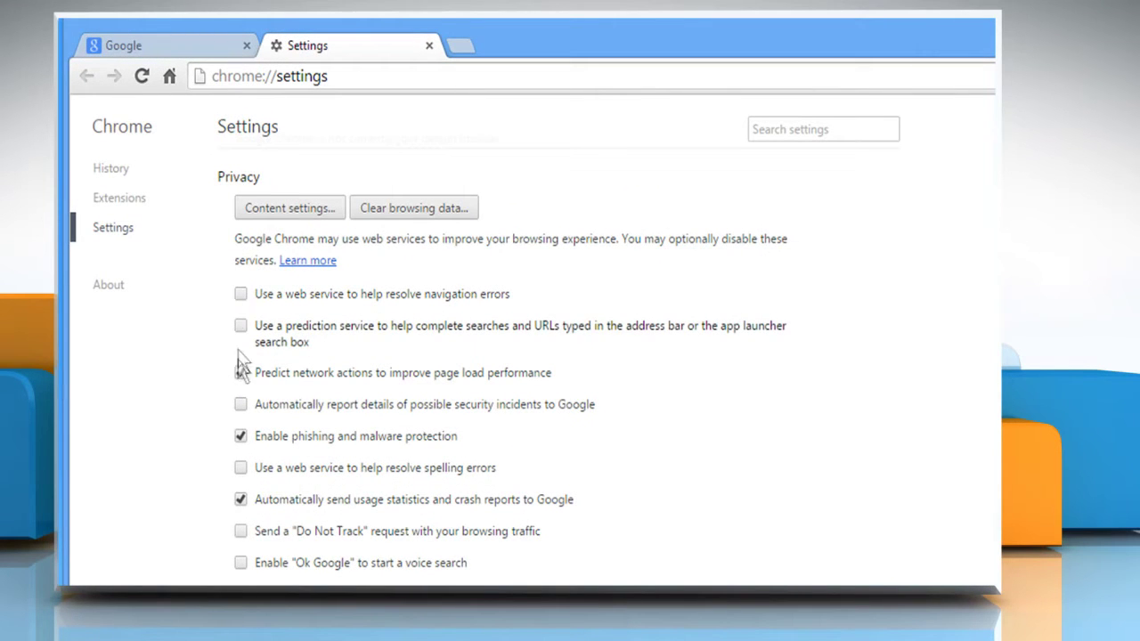
{"action": "left_click", "coordinate": [240, 373]}
{"action": "left_click", "coordinate": [240, 435]}
{"action": "left_click", "coordinate": [240, 499]}
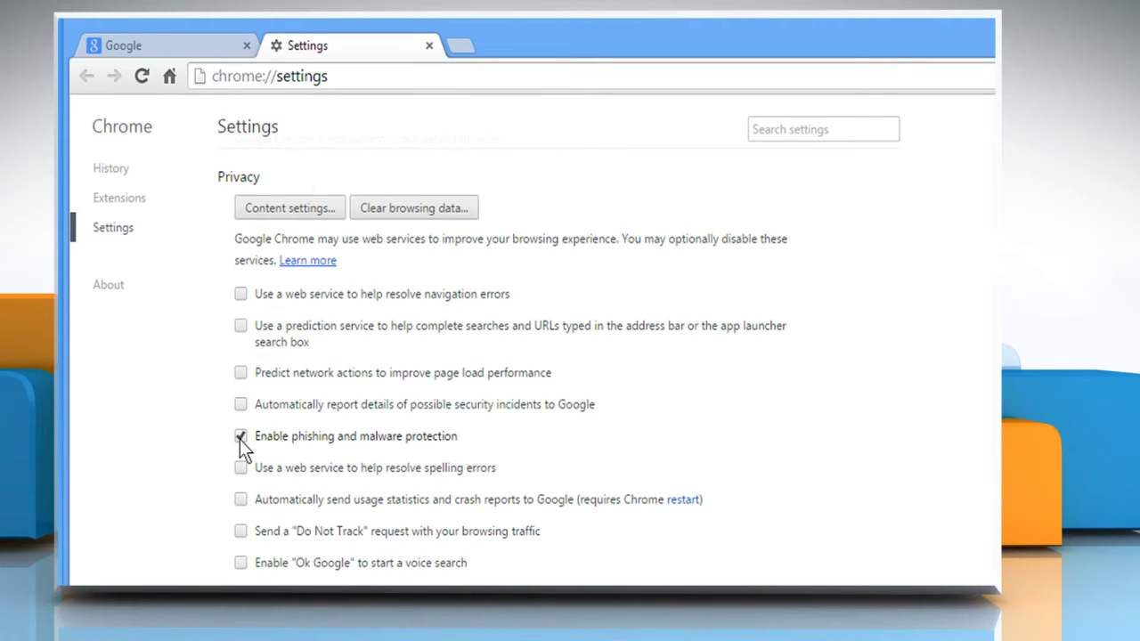
{"action": "left_click", "coordinate": [241, 531]}
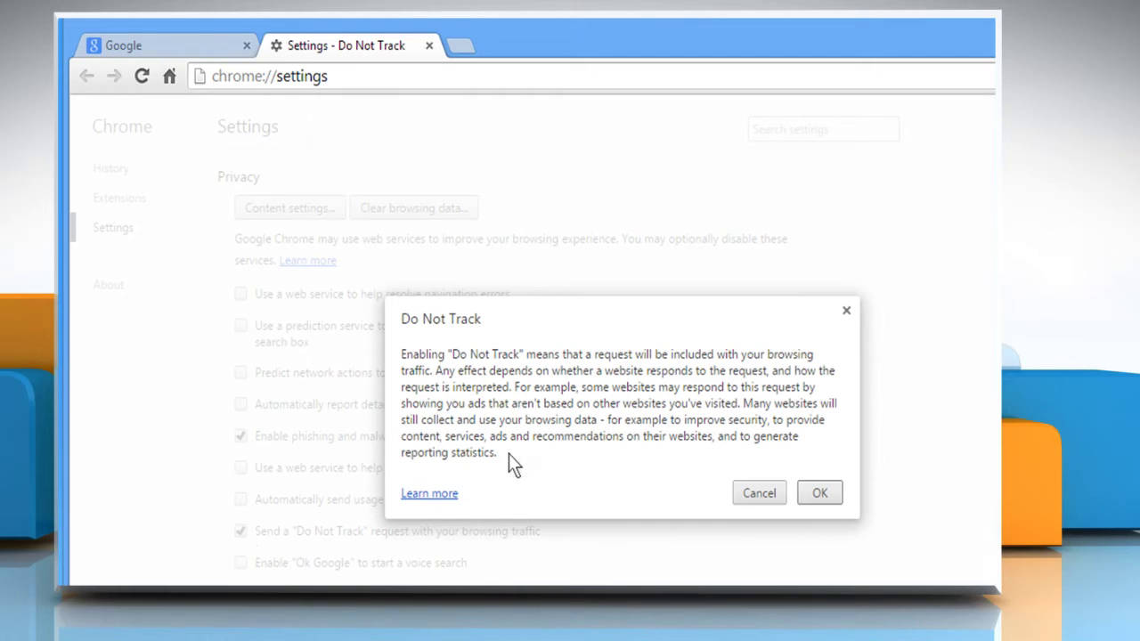
{"action": "left_click", "coordinate": [819, 495]}
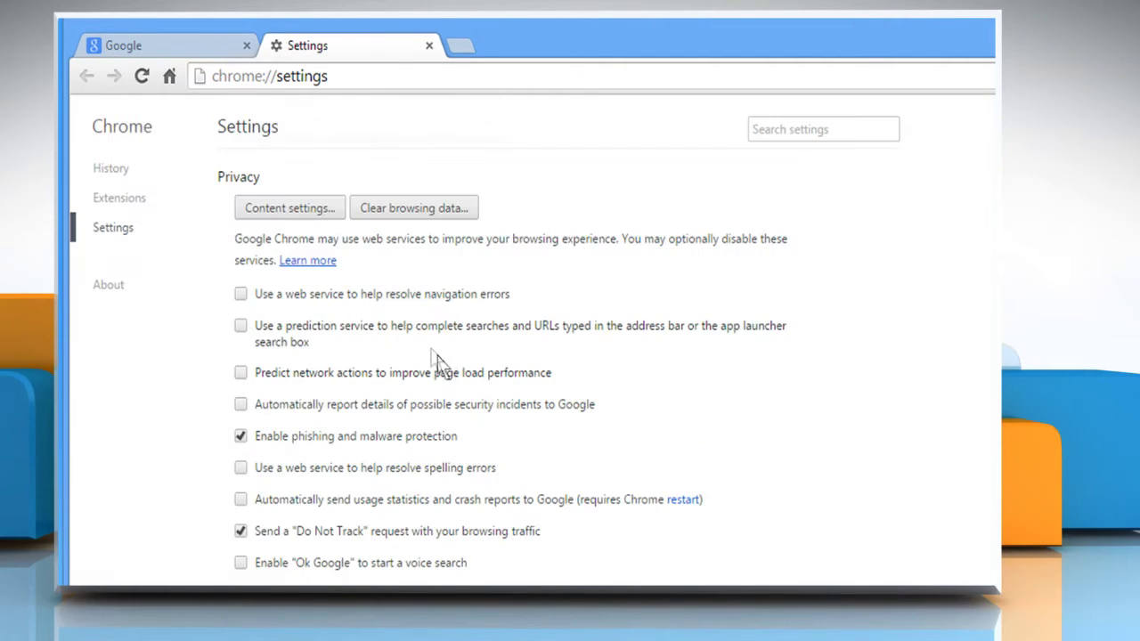
Step: In Content settings, block sites from setting any data and block third-party cookies, keeping images shown
{"action": "left_click", "coordinate": [301, 210]}
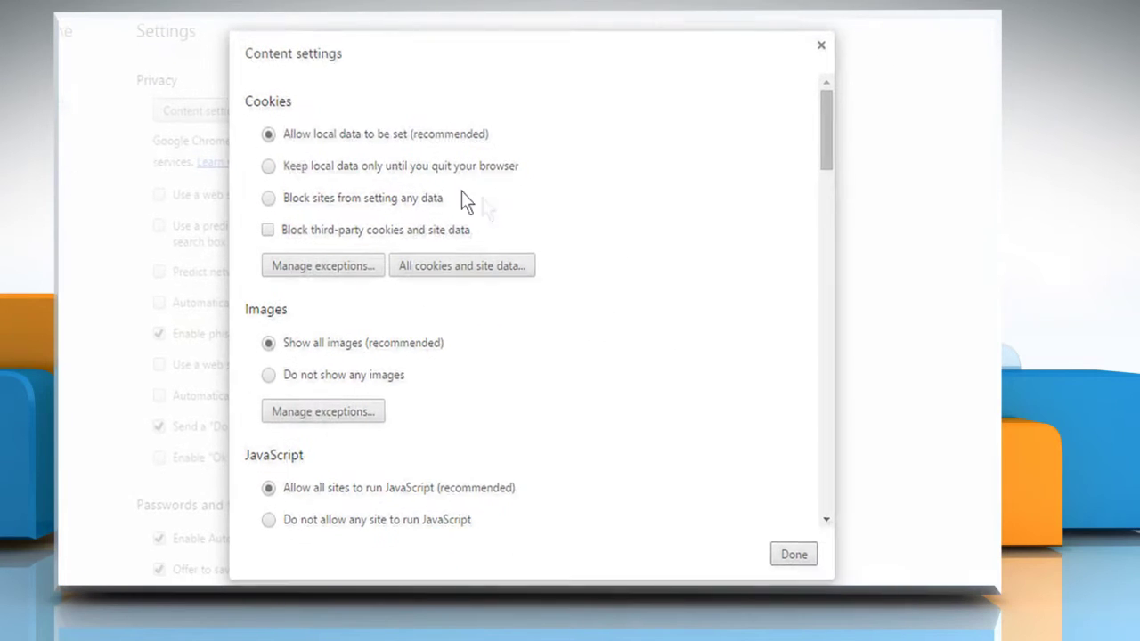
{"action": "left_click", "coordinate": [267, 195]}
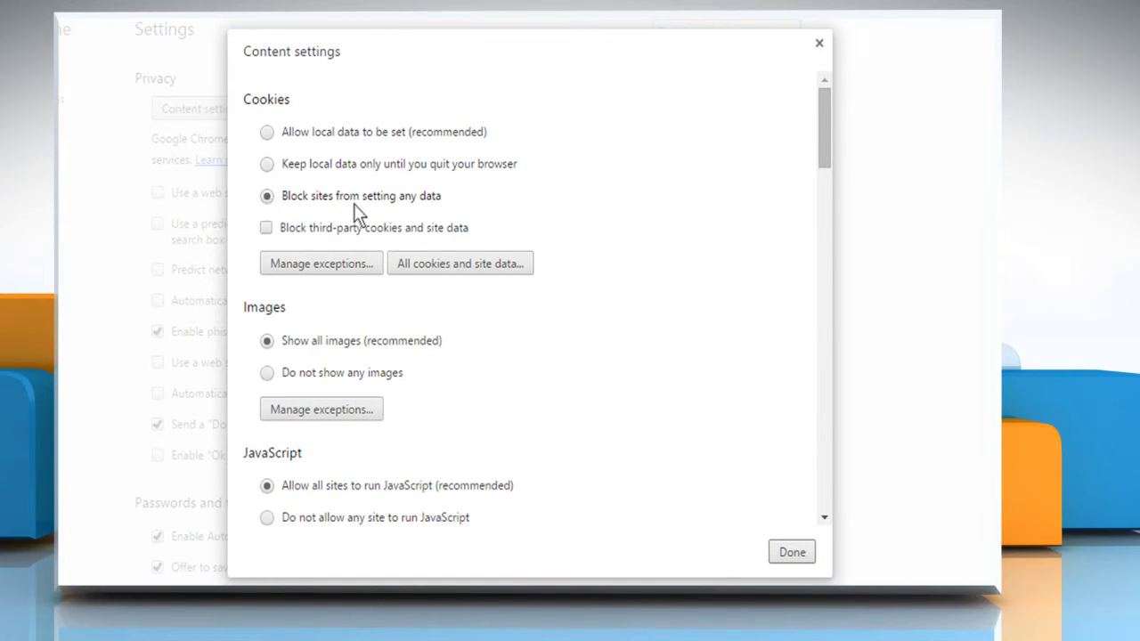
{"action": "left_click", "coordinate": [266, 228]}
{"action": "left_click", "coordinate": [267, 373]}
{"action": "left_click", "coordinate": [267, 341]}
{"action": "left_click_drag", "start_coordinate": [827, 140], "coordinate": [822, 216]}
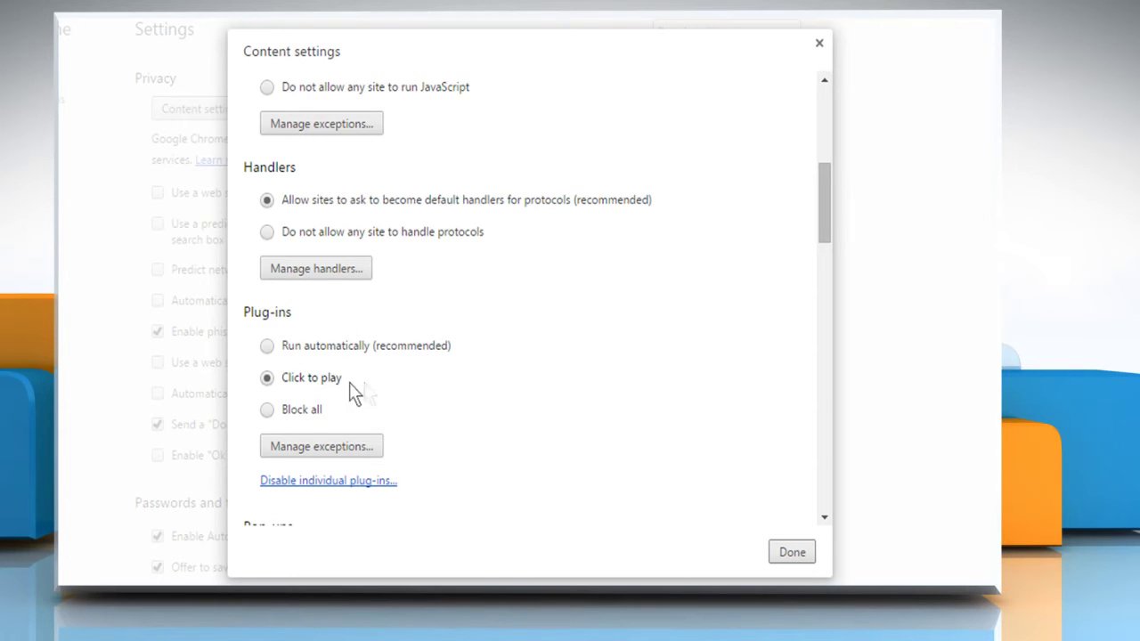
{"action": "mouse_move", "coordinate": [822, 218]}
{"action": "left_mouse_down"}
{"action": "mouse_move", "coordinate": [830, 298]}
{"action": "mouse_move", "coordinate": [764, 277]}
{"action": "left_mouse_up"}
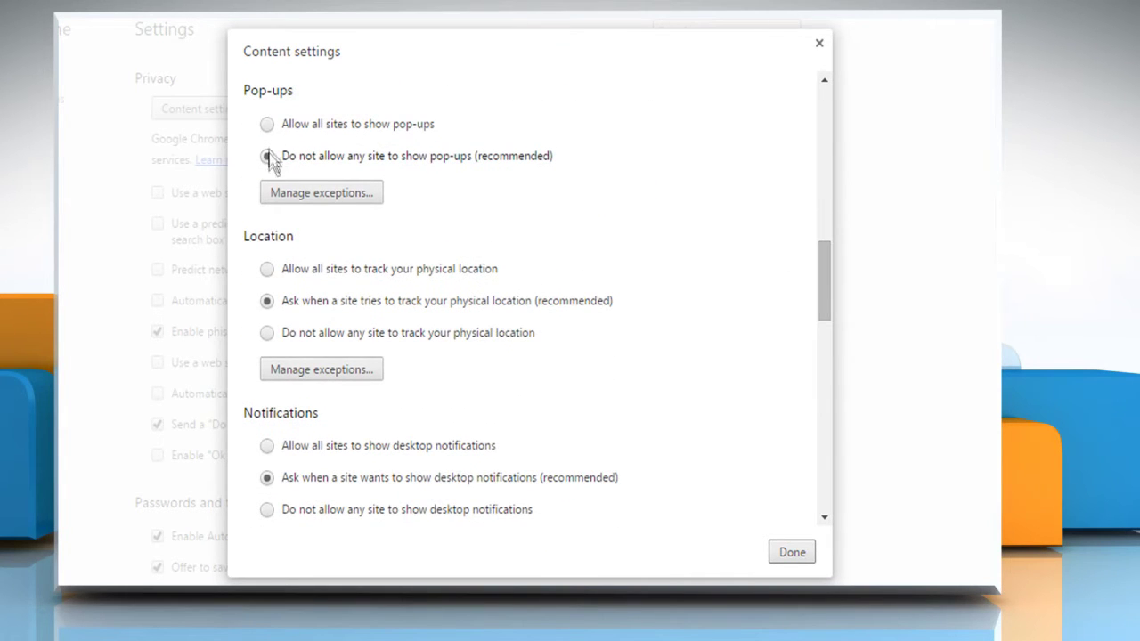
Step: Keep pop-ups blocked, and leave notifications and mouse-cursor hiding on asking each site
{"action": "left_click", "coordinate": [303, 126]}
{"action": "left_click", "coordinate": [268, 158]}
{"action": "left_click_drag", "start_coordinate": [822, 293], "coordinate": [823, 343]}
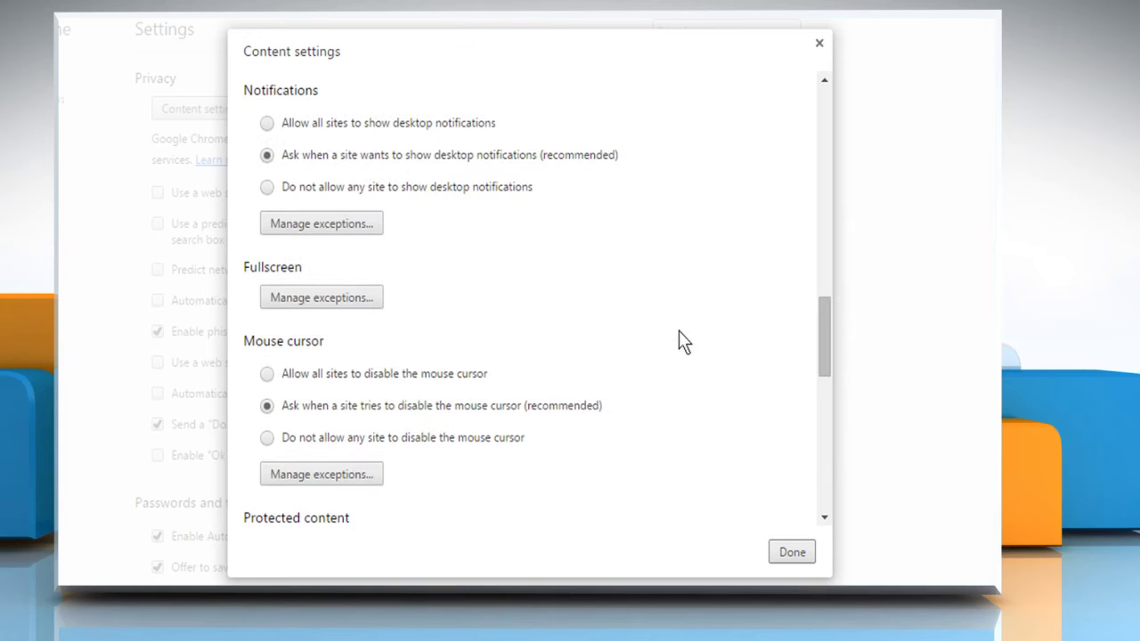
{"action": "left_click", "coordinate": [268, 188]}
{"action": "left_click", "coordinate": [267, 155]}
{"action": "left_click", "coordinate": [267, 438]}
{"action": "left_click", "coordinate": [267, 406]}
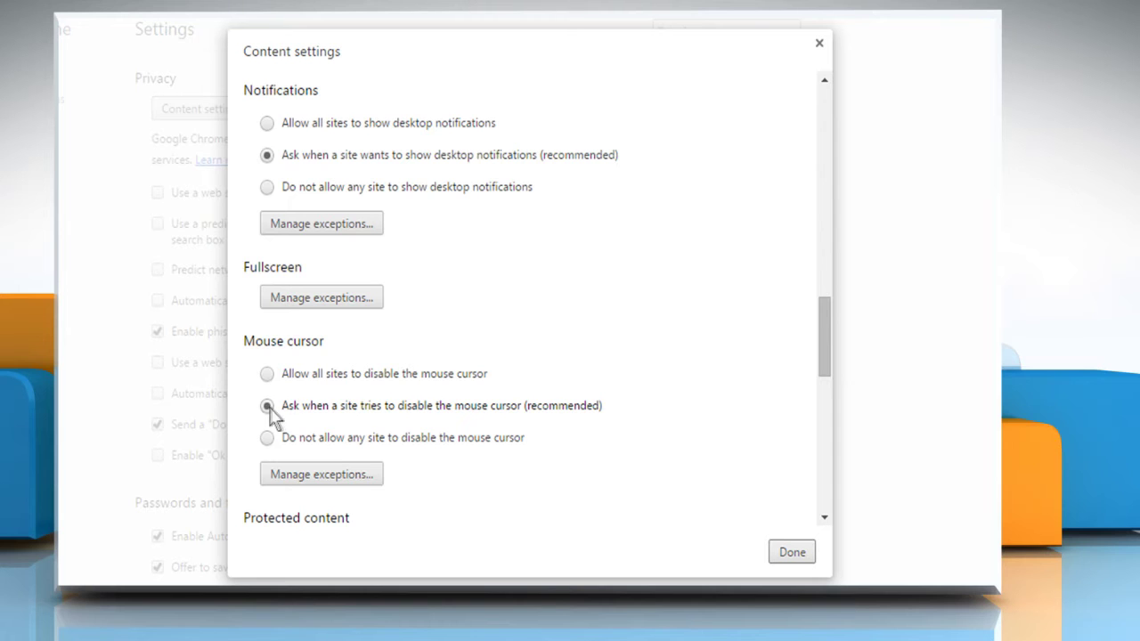
Step: Block camera and microphone access and keep unsandboxed plug-in access on asking
{"action": "scroll", "coordinate": [835, 379], "scroll_direction": "down", "scroll_amount": 3}
{"action": "scroll", "coordinate": [835, 379], "scroll_direction": "down", "scroll_amount": 3}
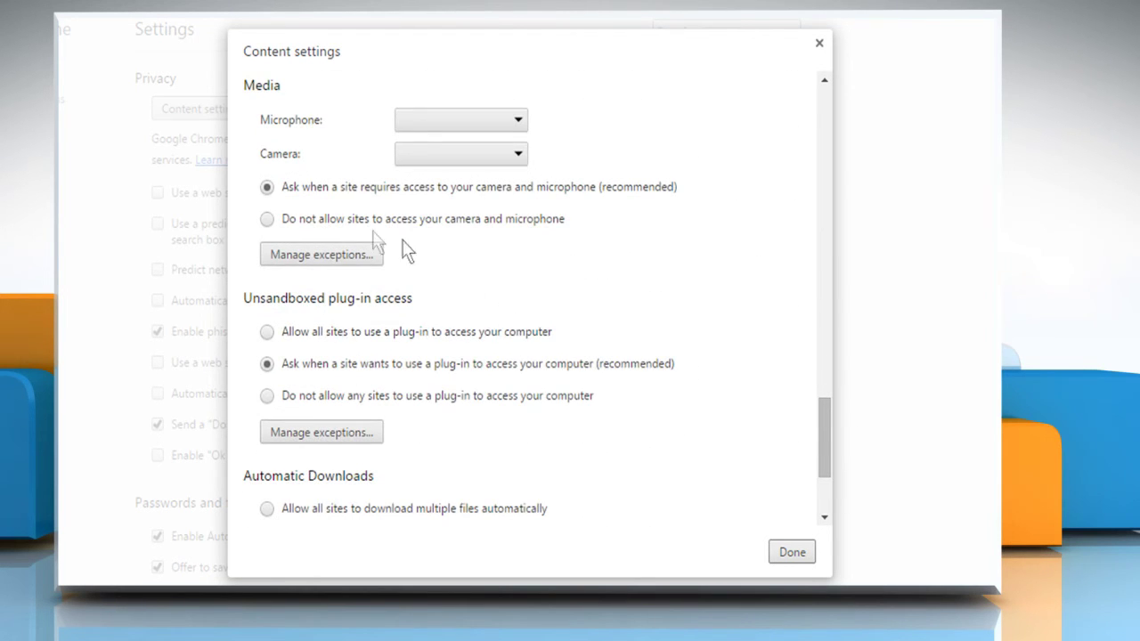
{"action": "left_click", "coordinate": [268, 219]}
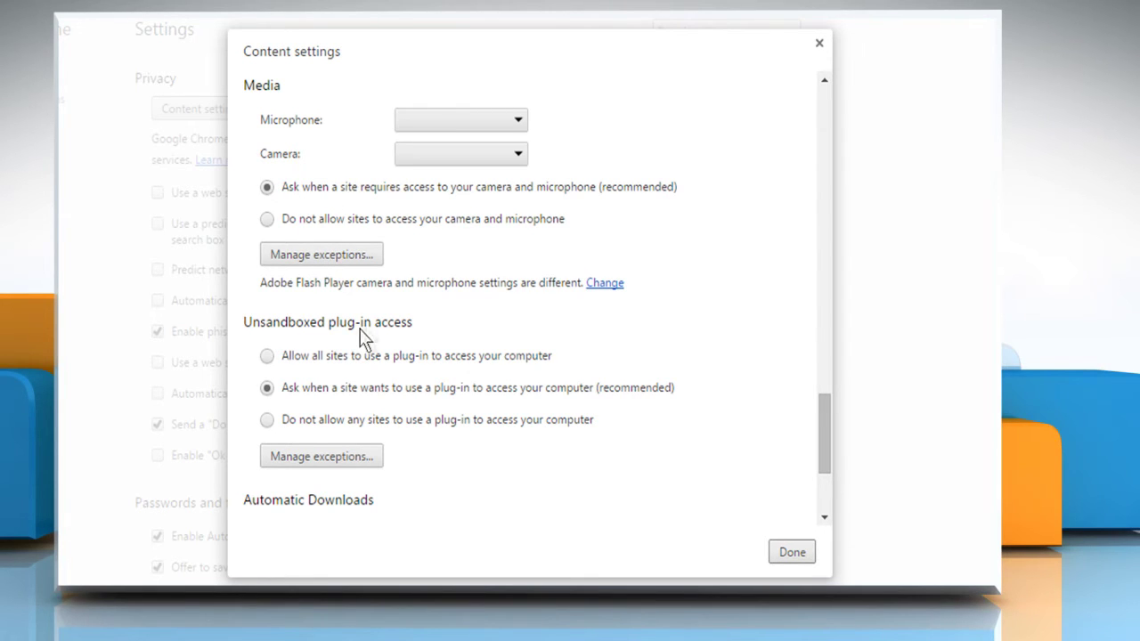
{"action": "left_click", "coordinate": [268, 423]}
{"action": "left_click", "coordinate": [268, 389]}
Step: Keep automatic multiple downloads on asking, then close Content settings
{"action": "left_click_drag", "start_coordinate": [822, 465], "coordinate": [838, 495]}
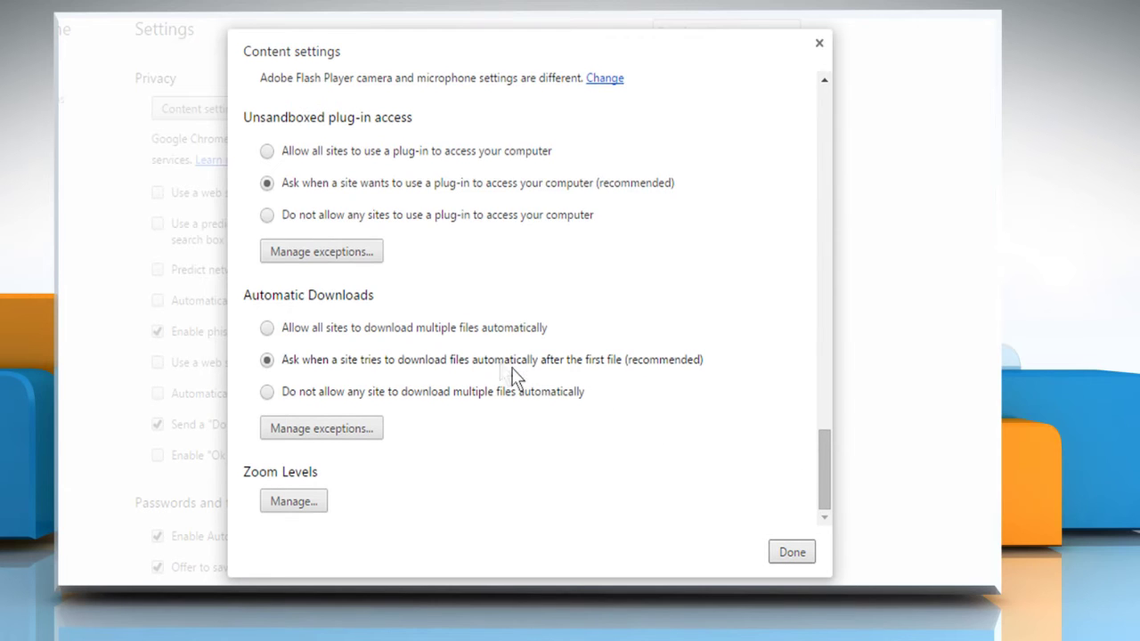
{"action": "left_click", "coordinate": [267, 392]}
{"action": "left_click", "coordinate": [268, 361]}
{"action": "left_click", "coordinate": [791, 553]}
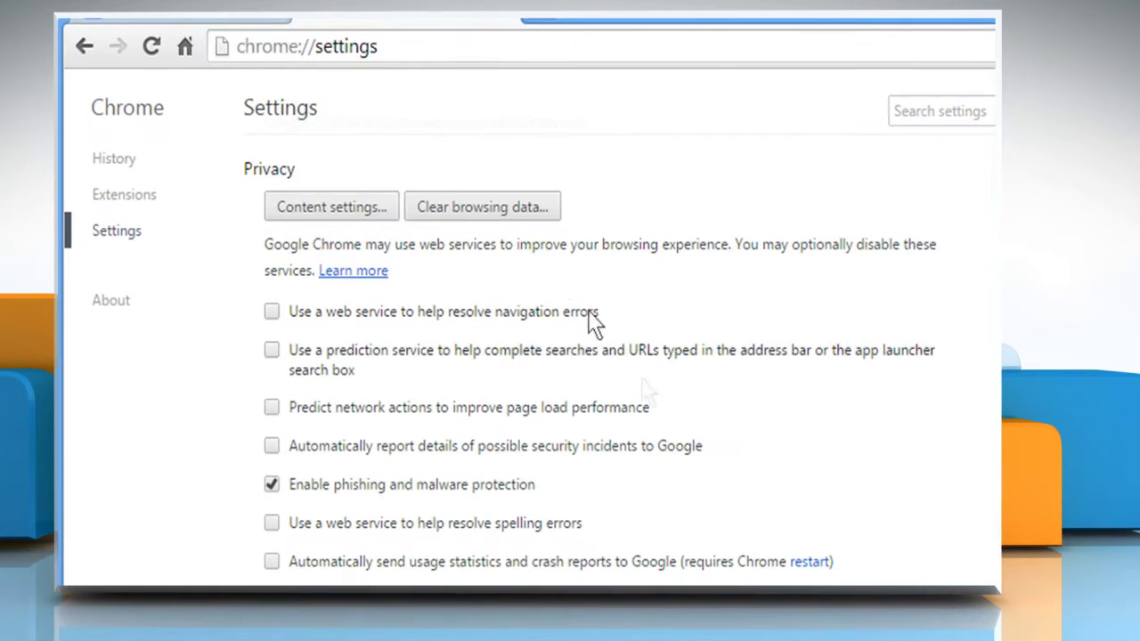
Step: Clear all browsing data from the beginning of time with every data type checked
{"action": "left_click", "coordinate": [504, 212]}
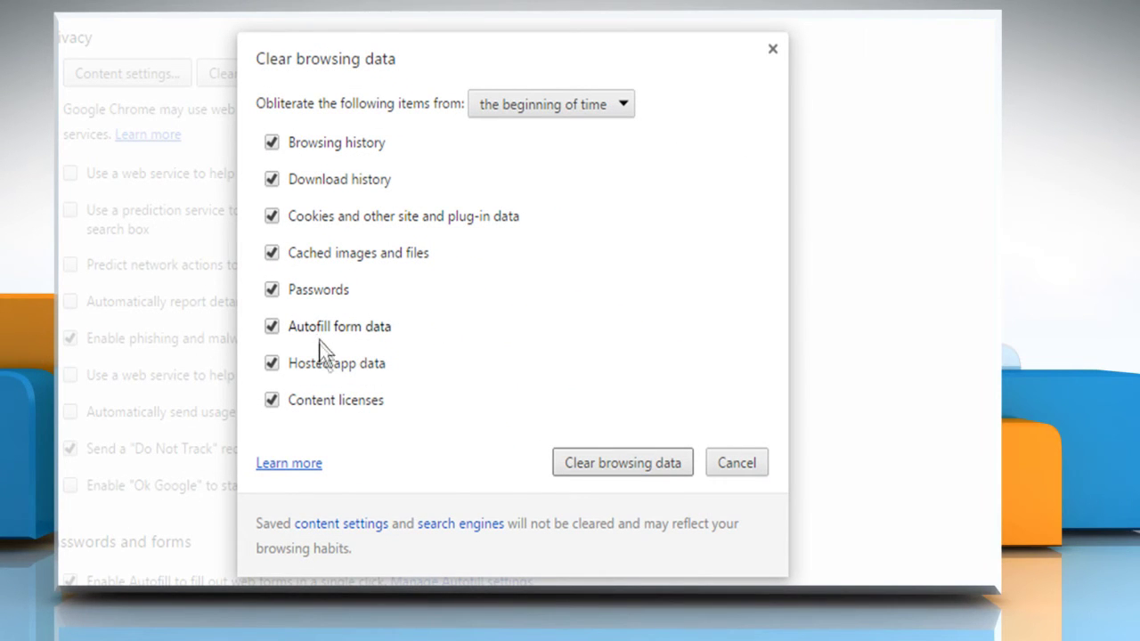
{"action": "left_click", "coordinate": [623, 107]}
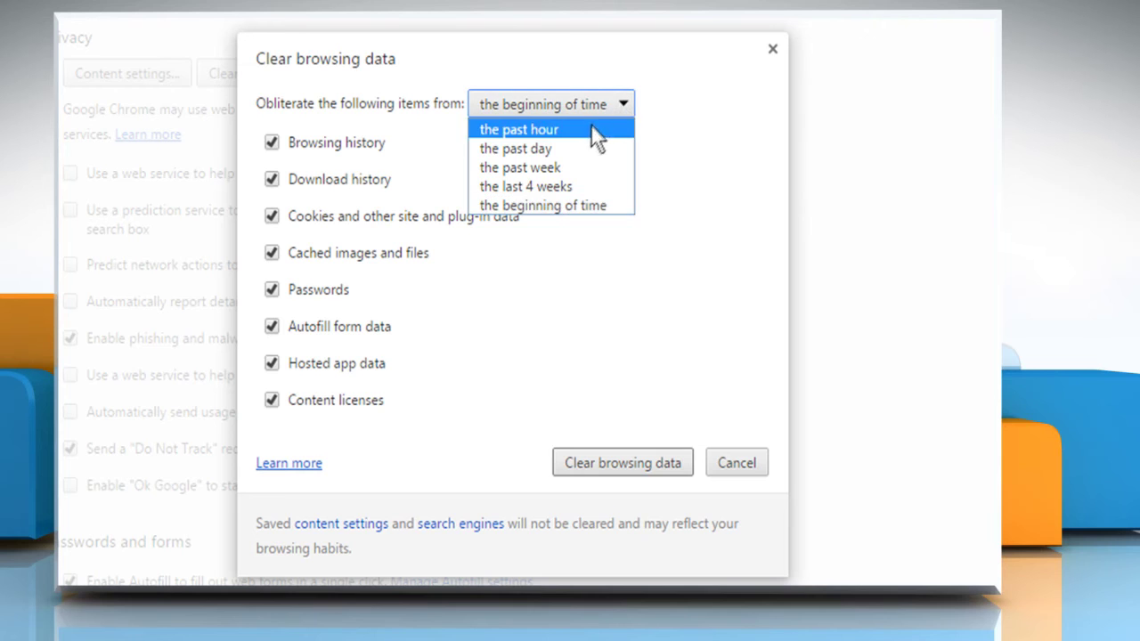
{"action": "left_click", "coordinate": [558, 205]}
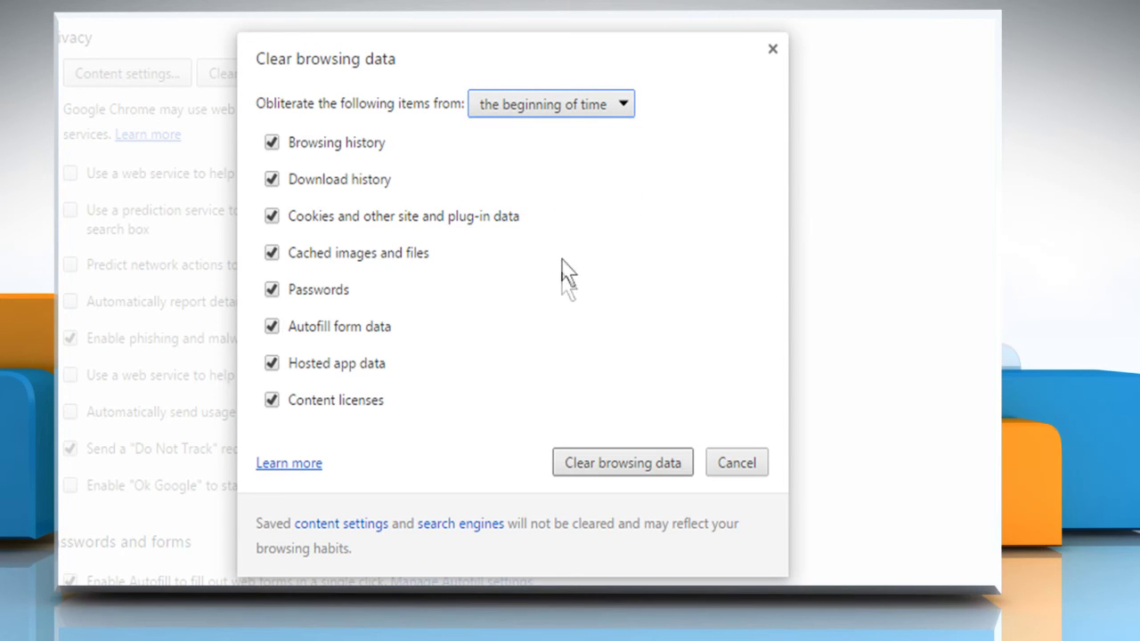
{"action": "left_click", "coordinate": [625, 462]}
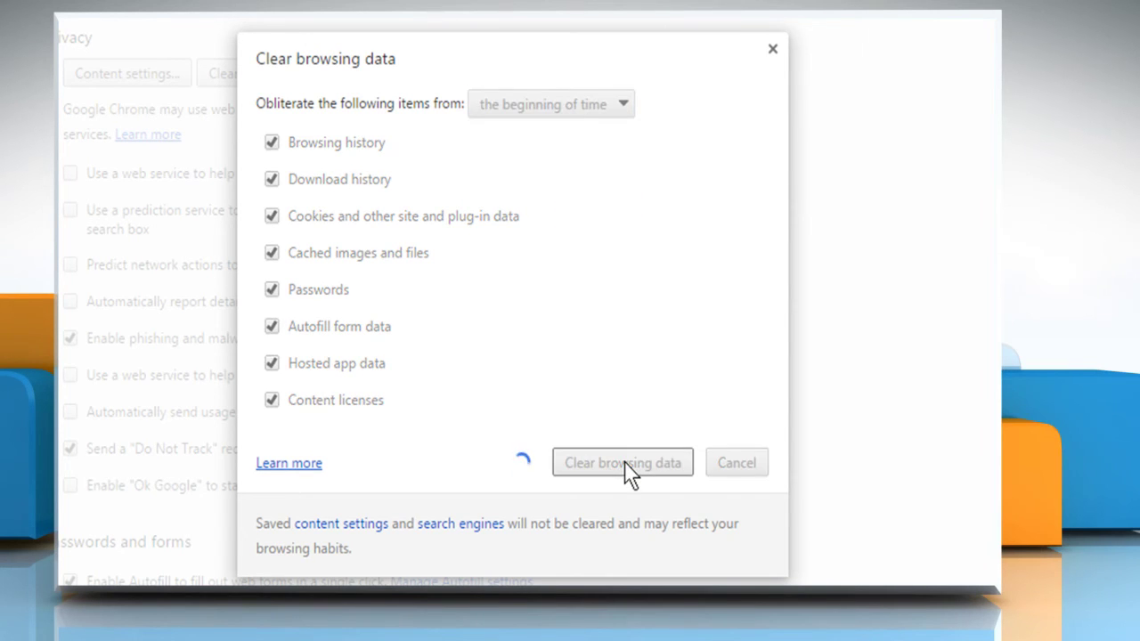
{"action": "scroll", "coordinate": [979, 304], "scroll_direction": "down", "scroll_amount": 2}
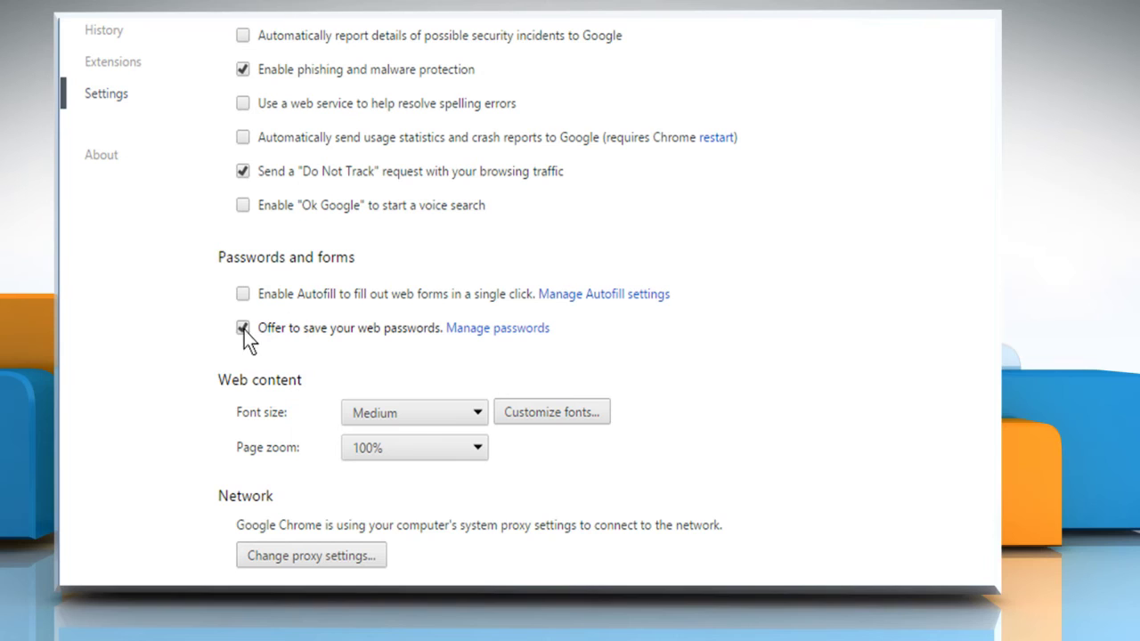
Step: Keep password-saving offers on and delete the saved facebook.com password
{"action": "left_click", "coordinate": [242, 328]}
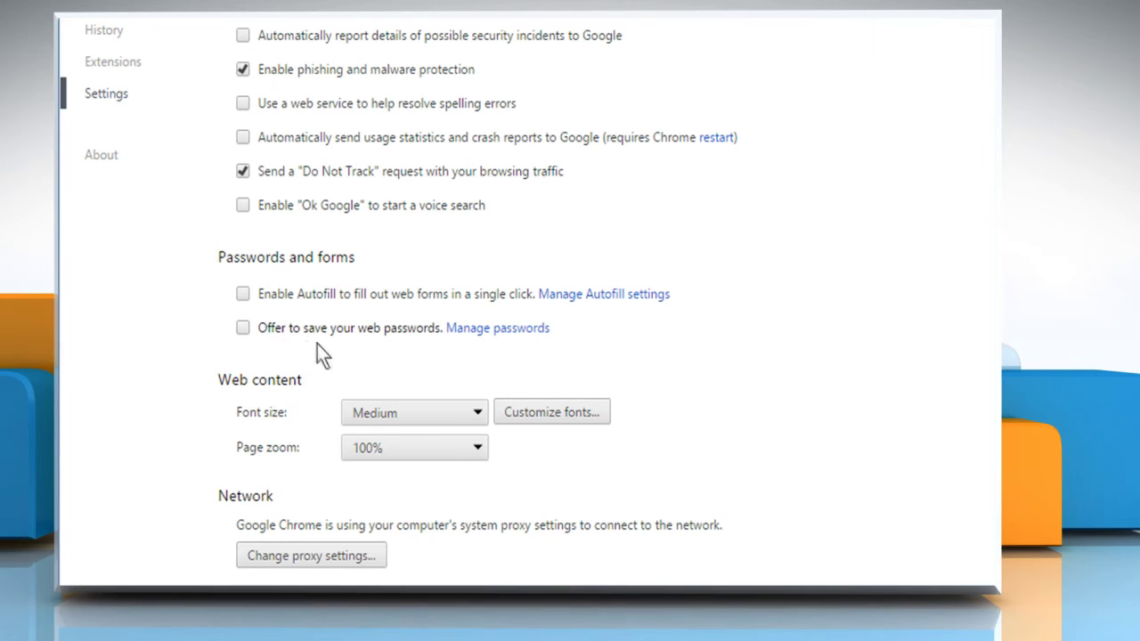
{"action": "left_click", "coordinate": [242, 328]}
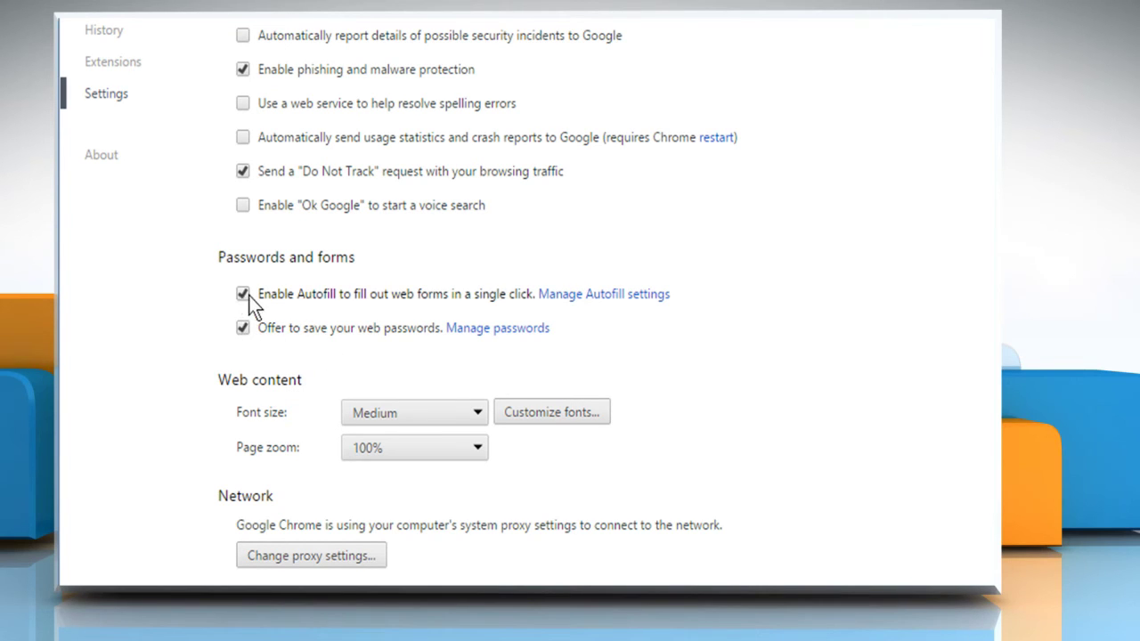
{"action": "left_click", "coordinate": [501, 329]}
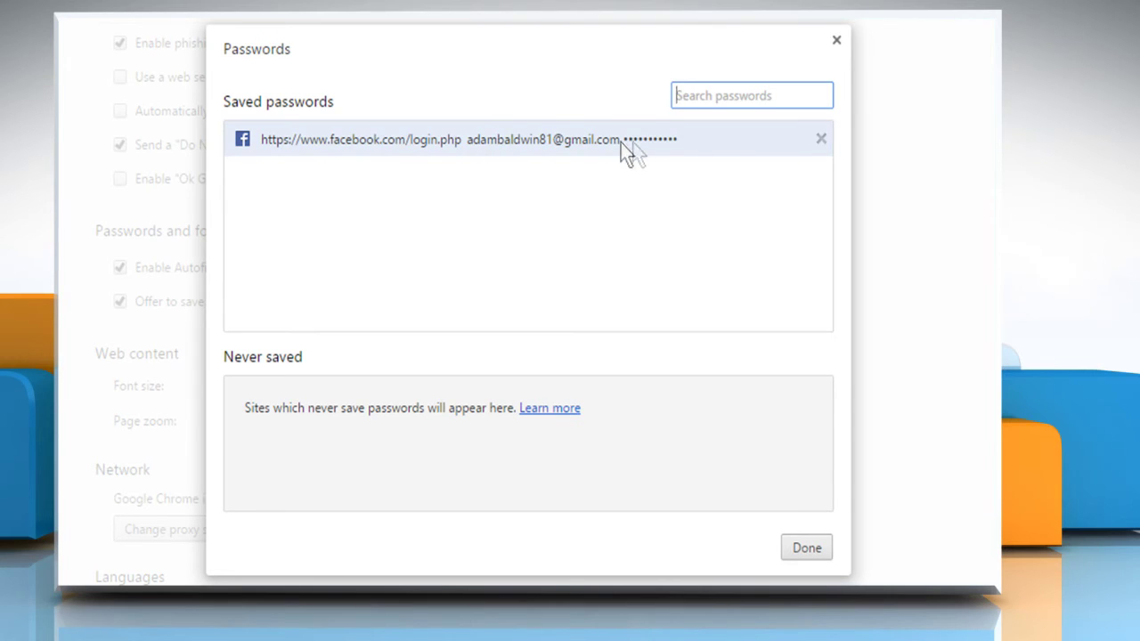
{"action": "left_click", "coordinate": [776, 151]}
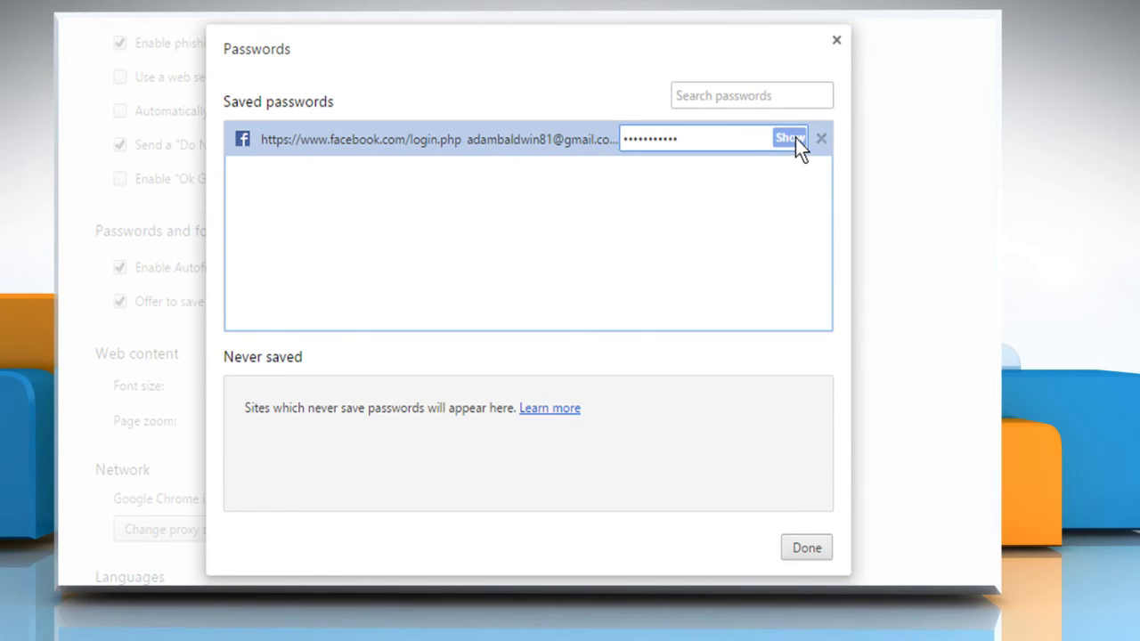
{"action": "left_click", "coordinate": [818, 139]}
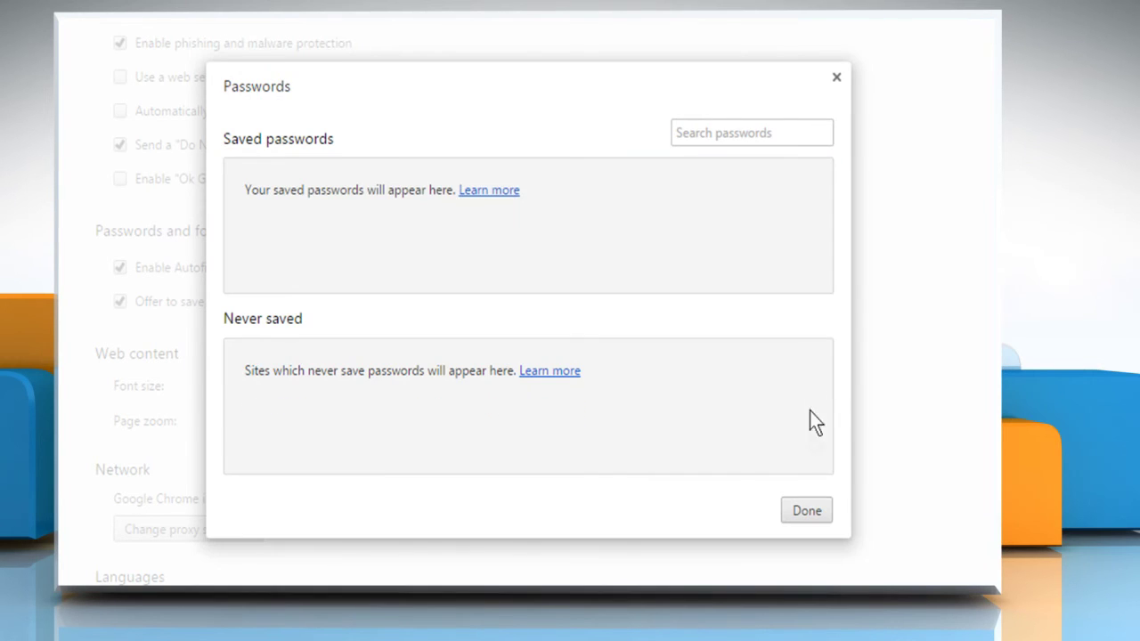
{"action": "left_click", "coordinate": [815, 506]}
{"action": "left_click_drag", "start_coordinate": [971, 378], "coordinate": [981, 498]}
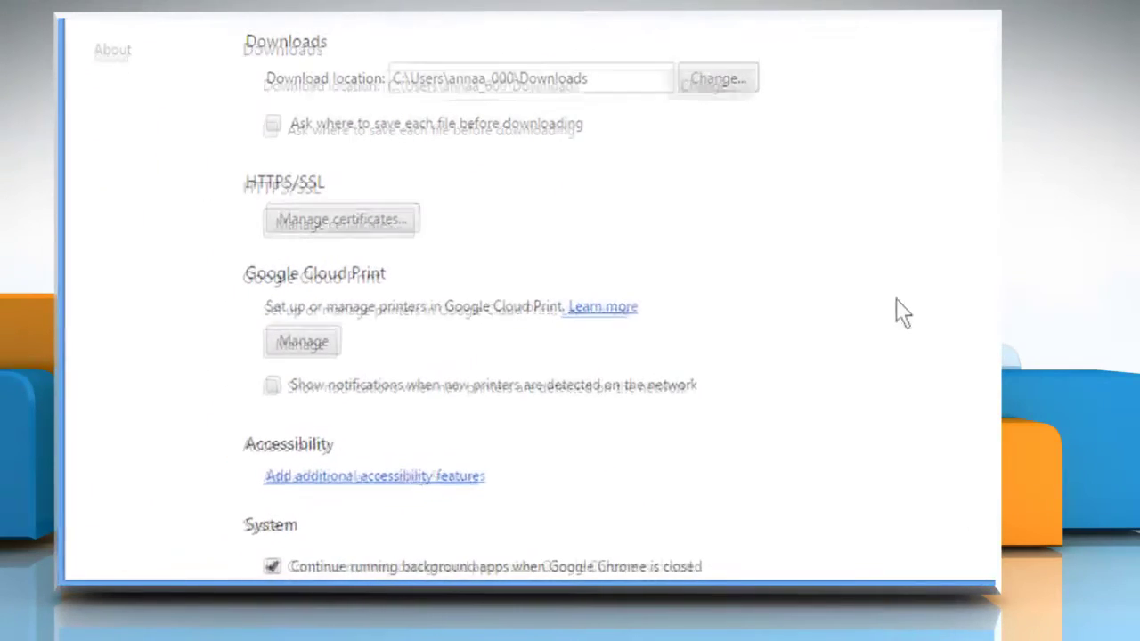
{"action": "left_click", "coordinate": [355, 215]}
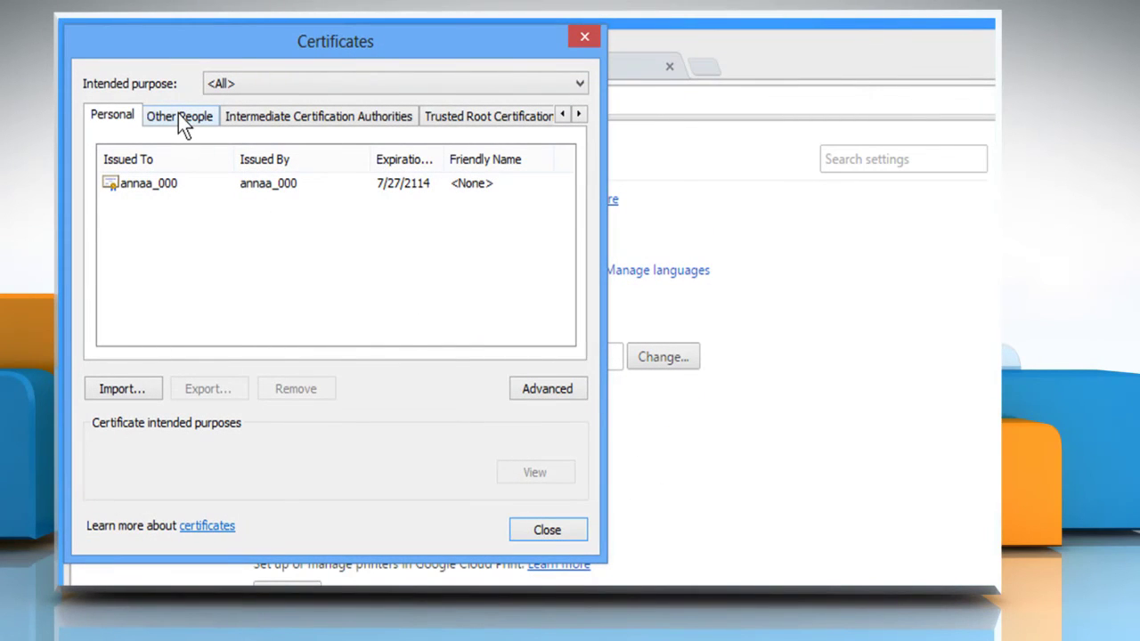
{"action": "left_click", "coordinate": [178, 116]}
{"action": "left_click", "coordinate": [313, 125]}
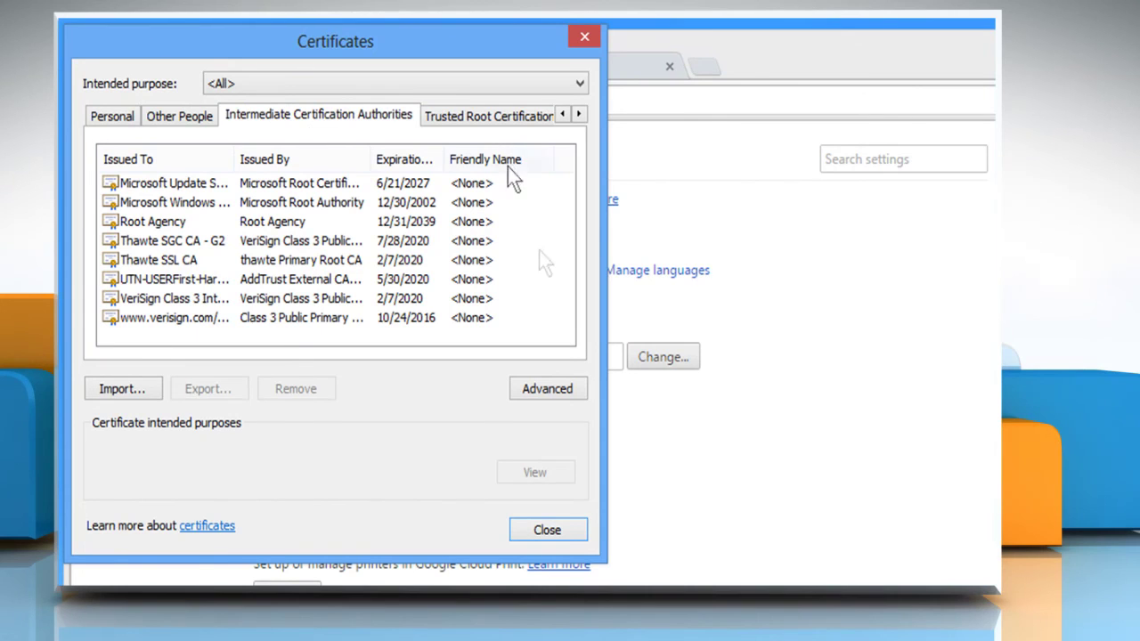
{"action": "left_click", "coordinate": [556, 532]}
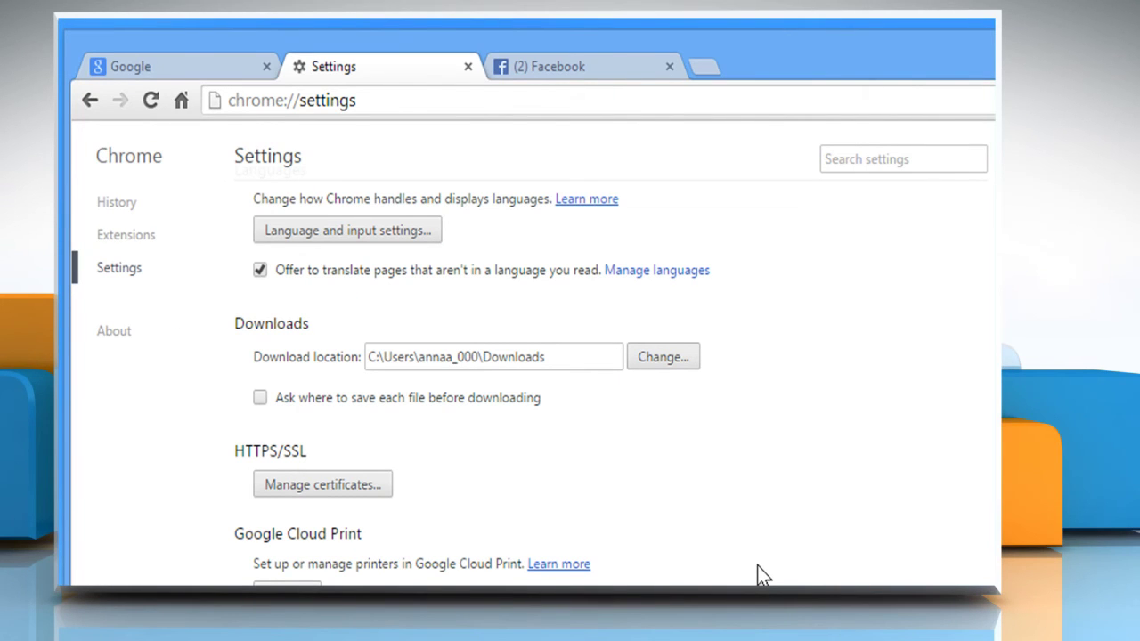
Step: Open the Privacy section's 'Learn more' help article about Chrome's web services
{"action": "scroll", "coordinate": [756, 570], "scroll_direction": "up", "scroll_amount": 3}
{"action": "scroll", "coordinate": [757, 570], "scroll_direction": "up", "scroll_amount": 4}
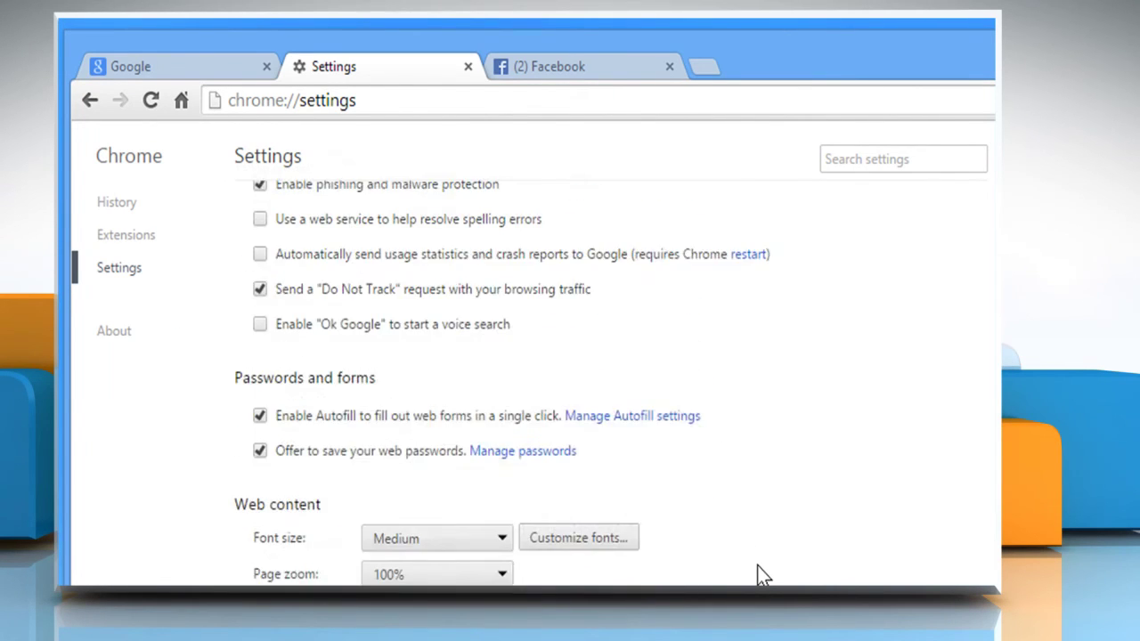
{"action": "scroll", "coordinate": [757, 570], "scroll_direction": "up", "scroll_amount": 3}
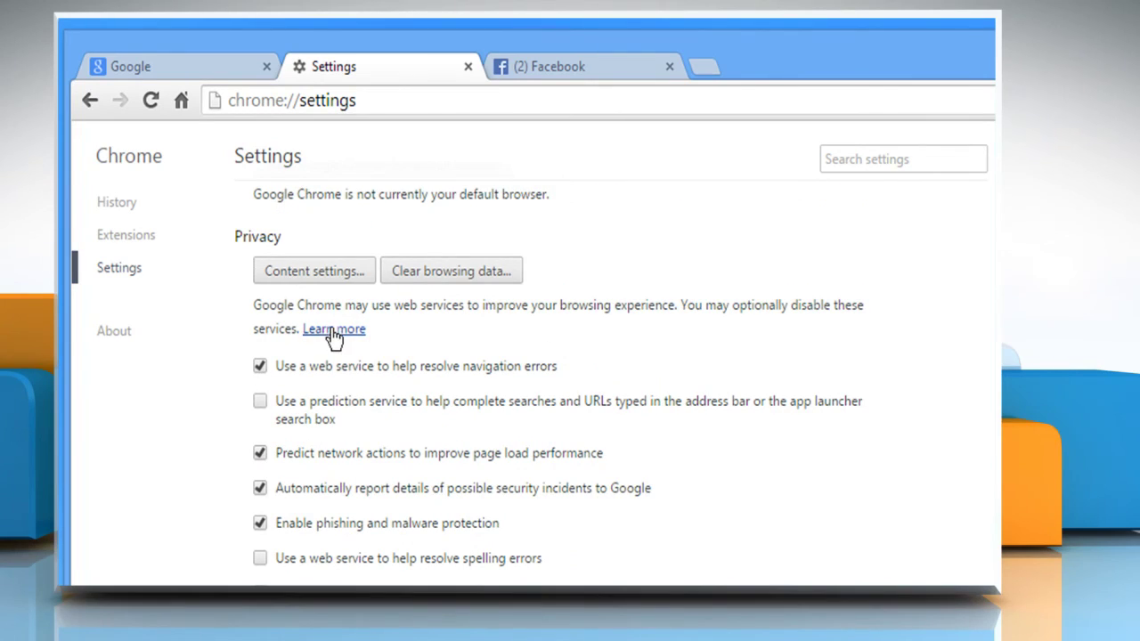
{"action": "left_click", "coordinate": [331, 330]}
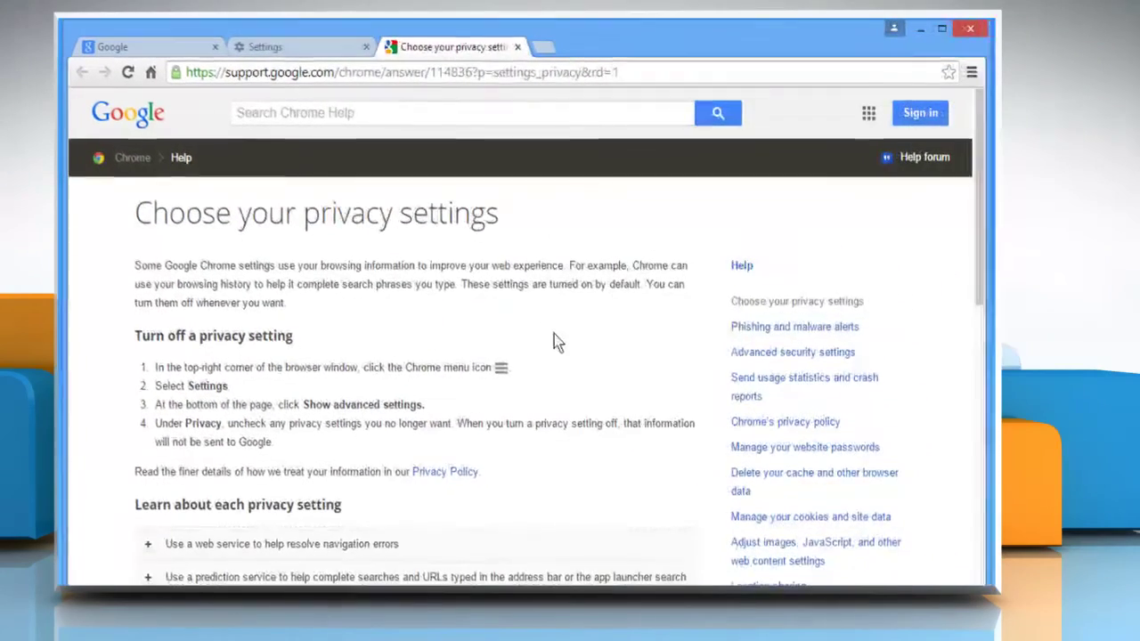